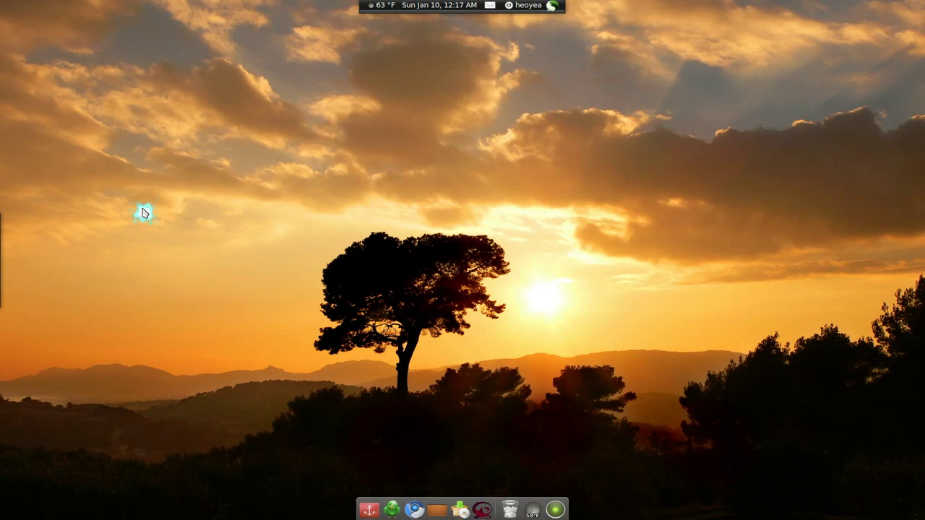
# Step: Review the screenlets package in Synaptic Package Manager and the Folderview Screenlet download page in the web browser, minimizing each window
pyautogui.click(475, 510)
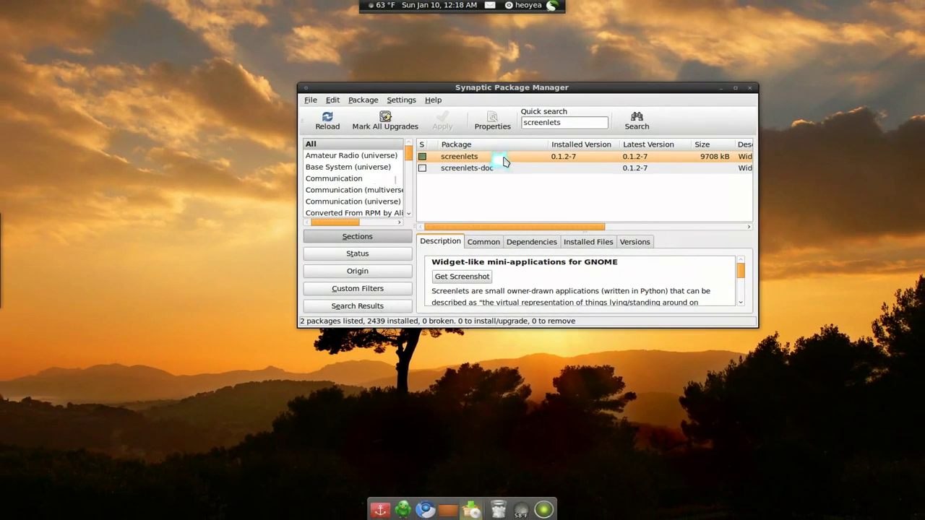
pyautogui.click(726, 88)
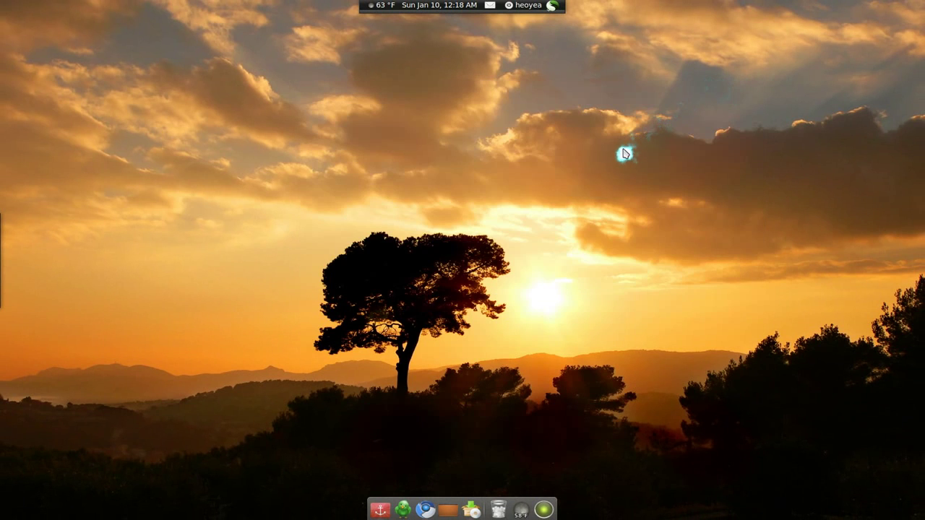
pyautogui.click(426, 510)
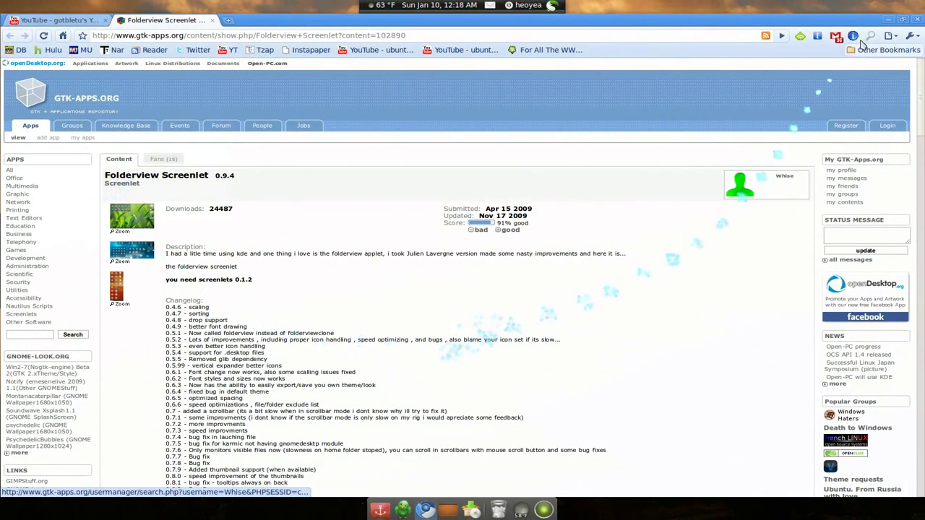
pyautogui.click(887, 19)
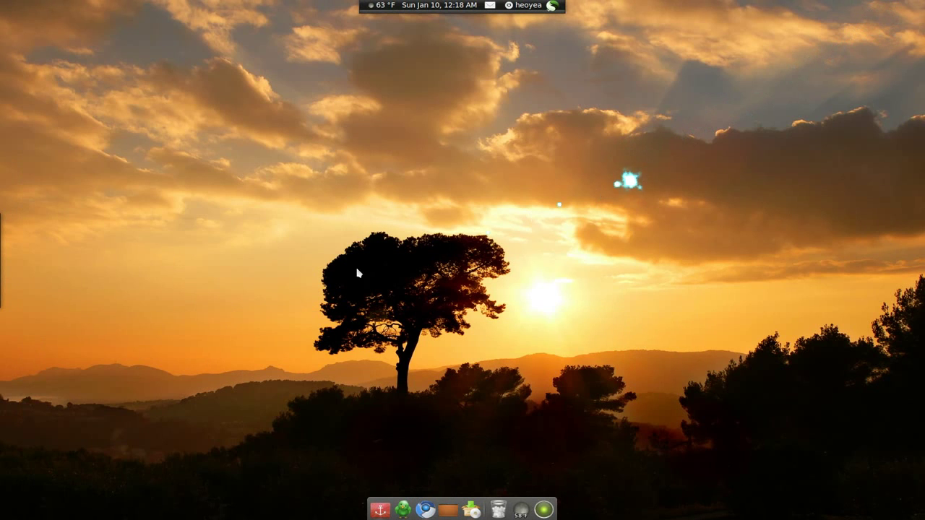
# Step: Open the Screenlets Manager from the Screenlets daemon and begin an installation of the Install Screenlet type
pyautogui.moveTo(3, 289)
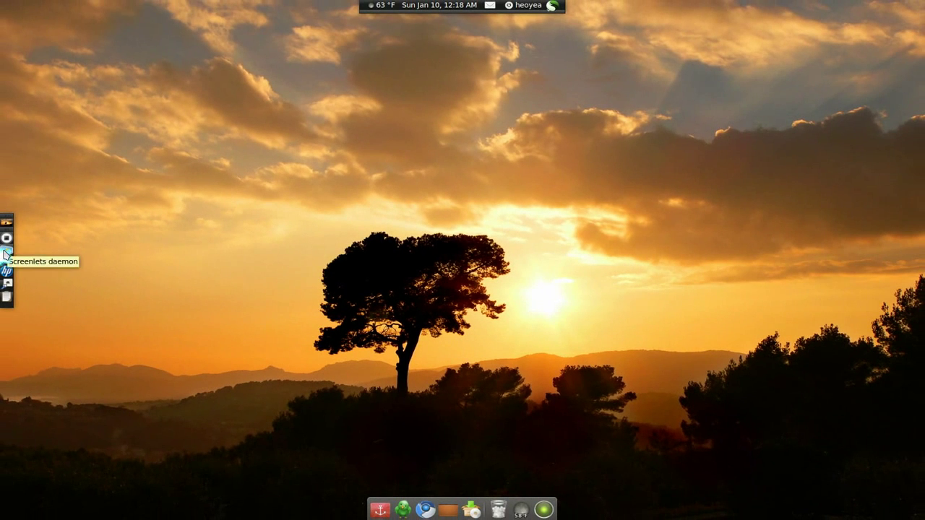
pyautogui.click(6, 251)
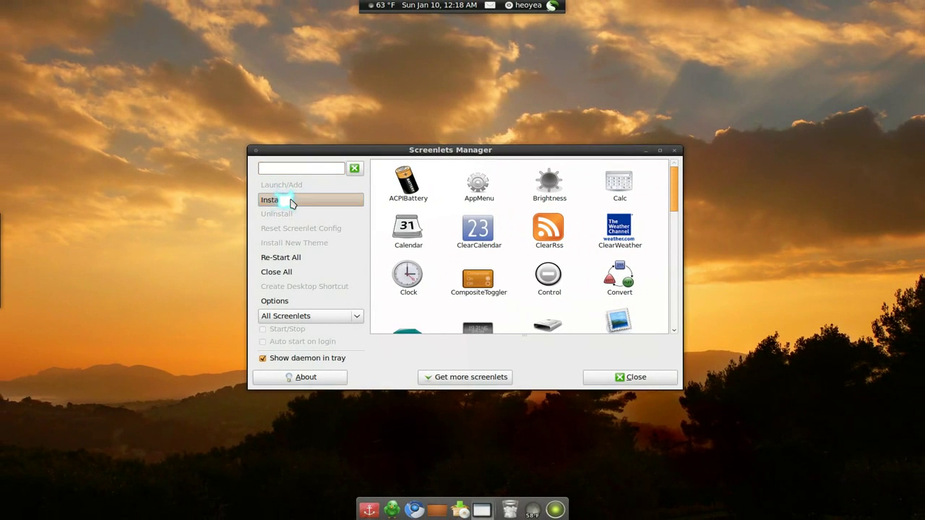
pyautogui.click(290, 203)
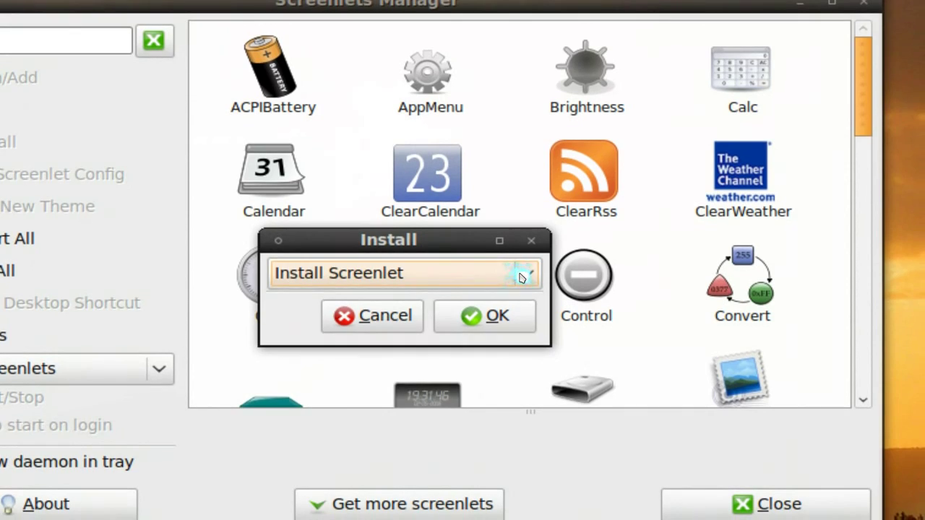
pyautogui.click(520, 278)
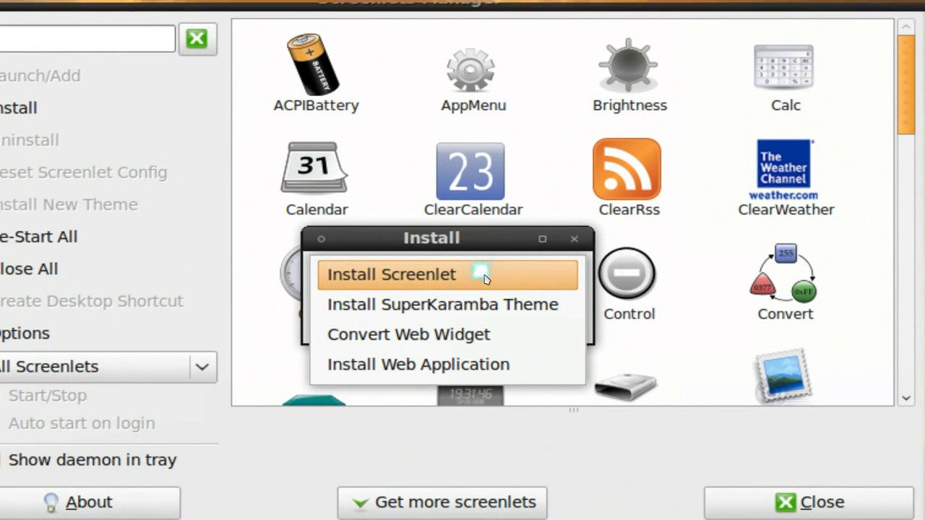
pyautogui.click(484, 276)
pyautogui.click(497, 294)
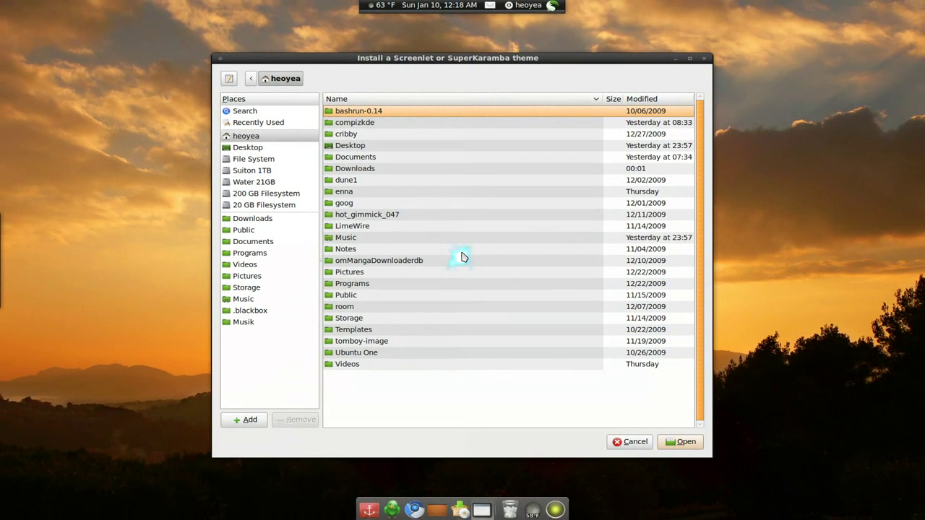
# Step: Install the screenlet archive 102890-FolderView.tar.gz from the Downloads folder, agreeing to continue with the unpackaged screenlet
pyautogui.click(249, 218)
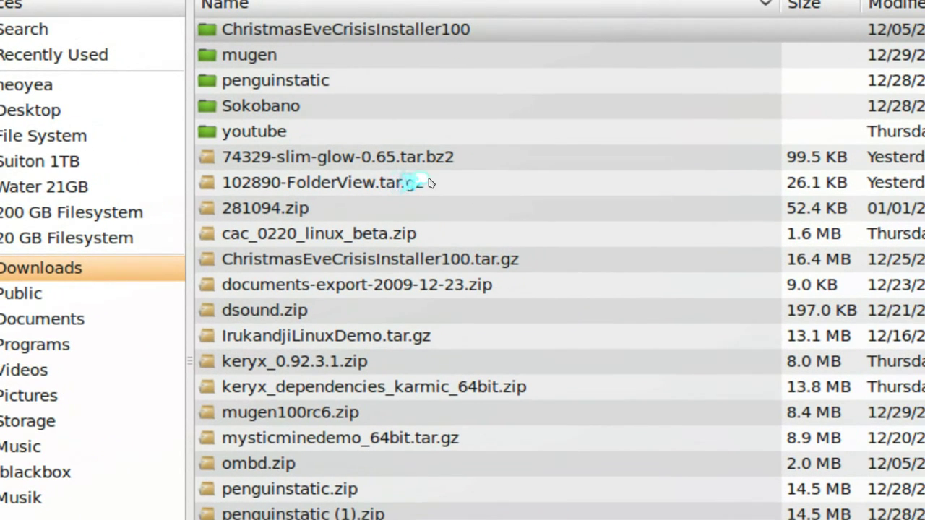
pyautogui.click(429, 183)
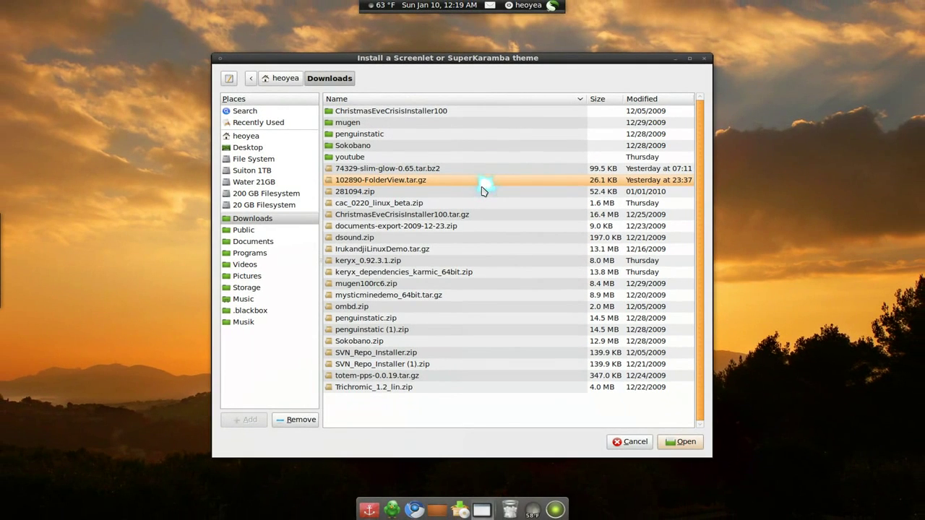
pyautogui.click(681, 442)
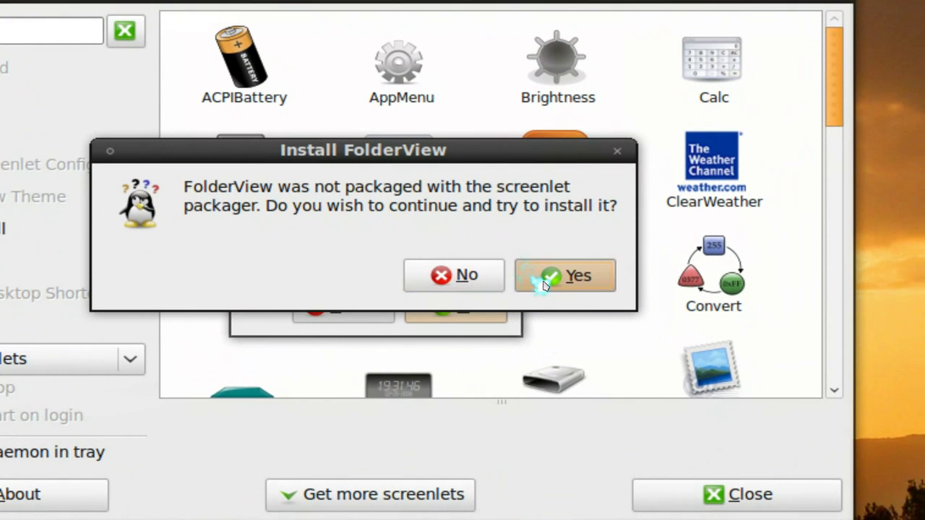
pyautogui.click(563, 302)
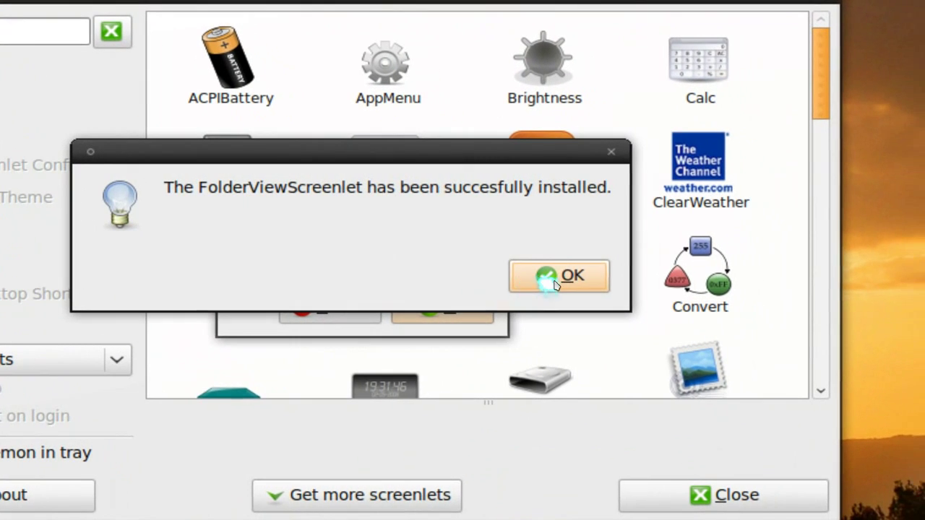
pyautogui.click(565, 283)
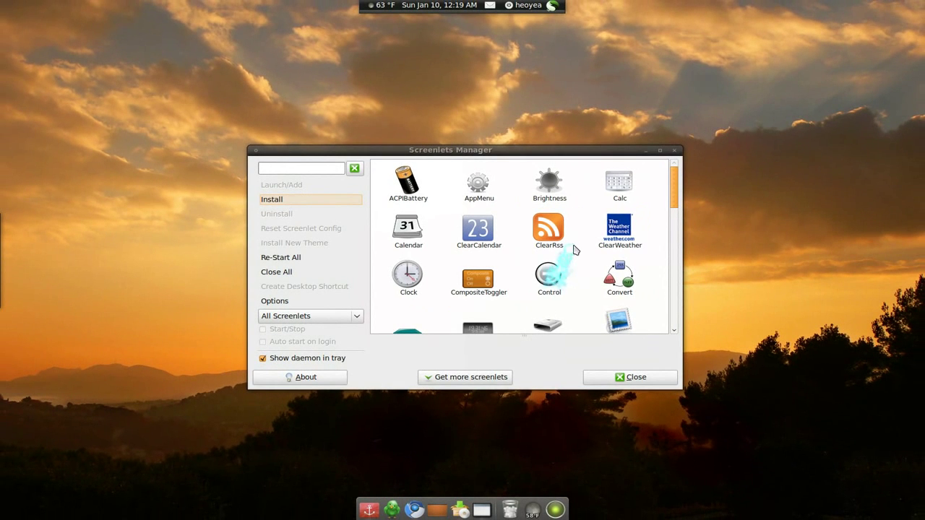
# Step: Launch the FolderView screenlet on the desktop and close the Screenlets Manager
pyautogui.scroll(-2, 605, 205)
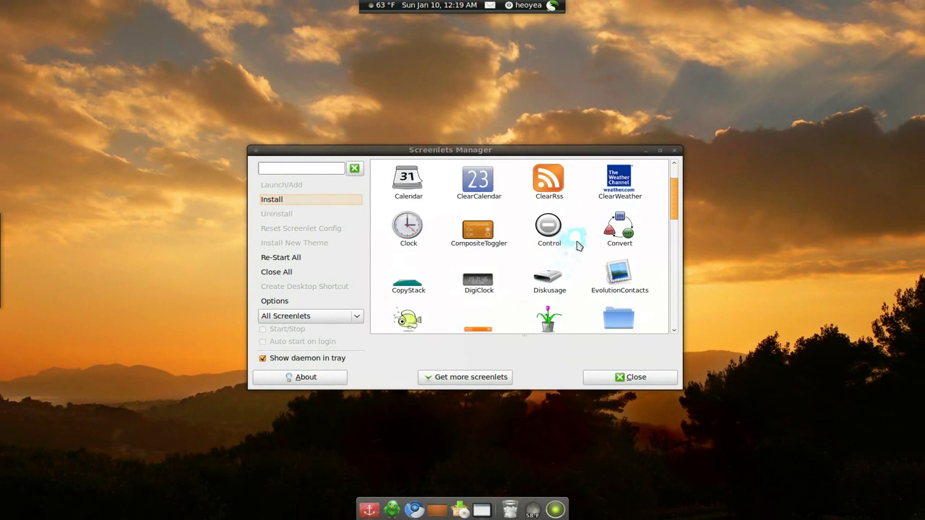
pyautogui.scroll(-3, 576, 245)
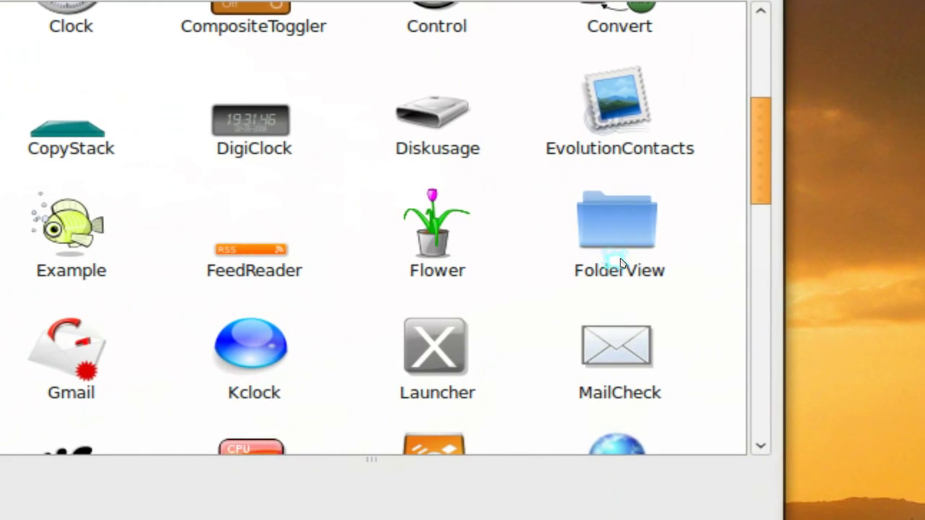
pyautogui.click(620, 264)
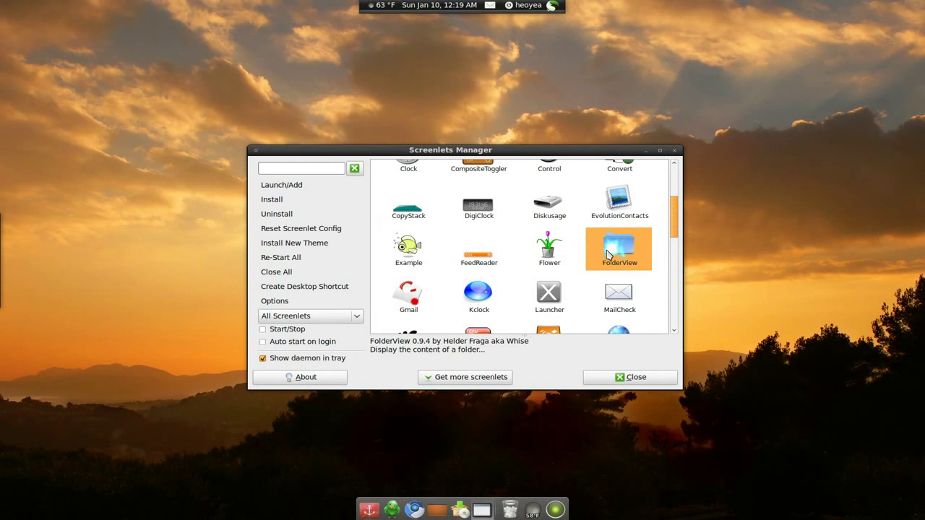
pyautogui.doubleClick(618, 250)
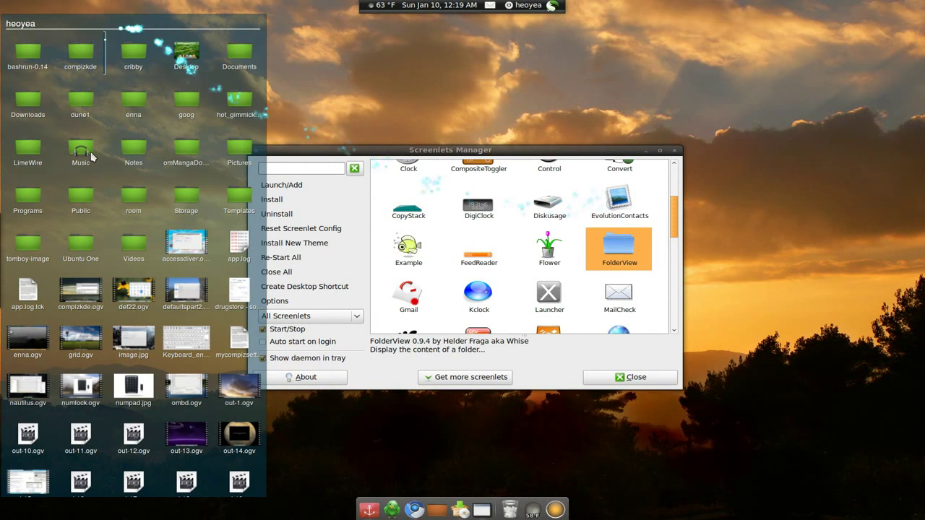
pyautogui.moveTo(325, 153); pyautogui.dragTo(472, 138)
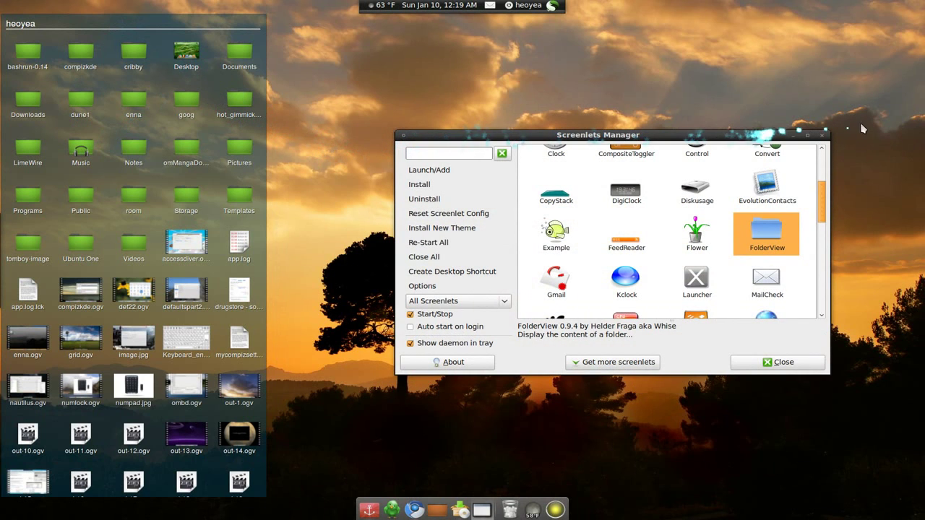
pyautogui.click(821, 136)
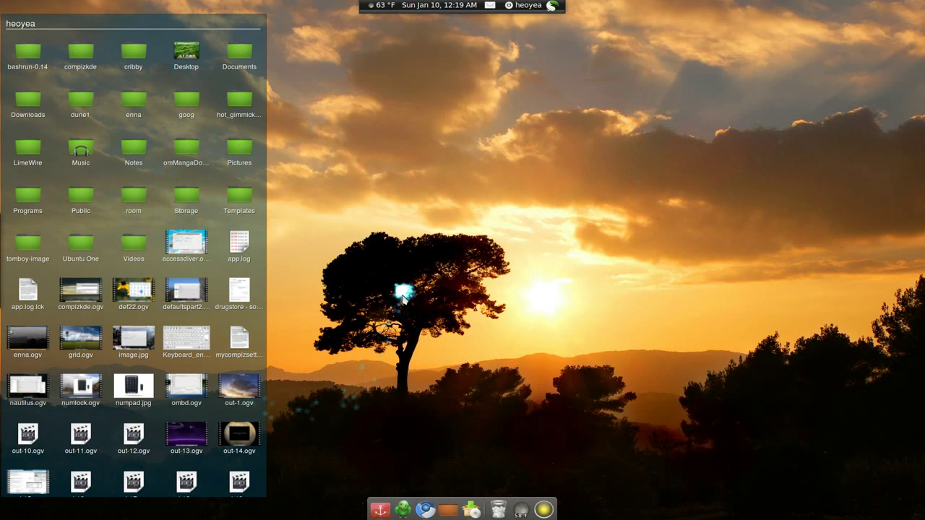
pyautogui.rightClick(185, 26)
pyautogui.moveTo(204, 45)
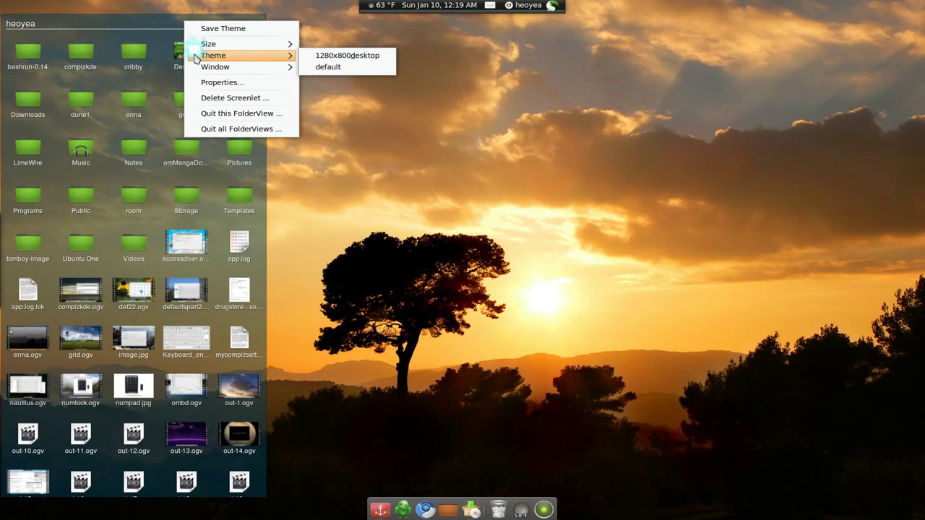
pyautogui.moveTo(210, 72)
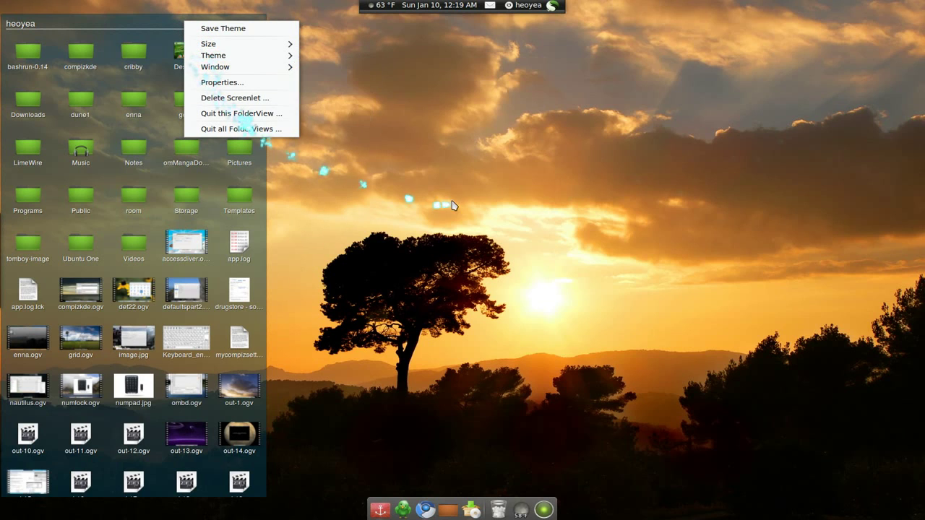
pyautogui.click(450, 205)
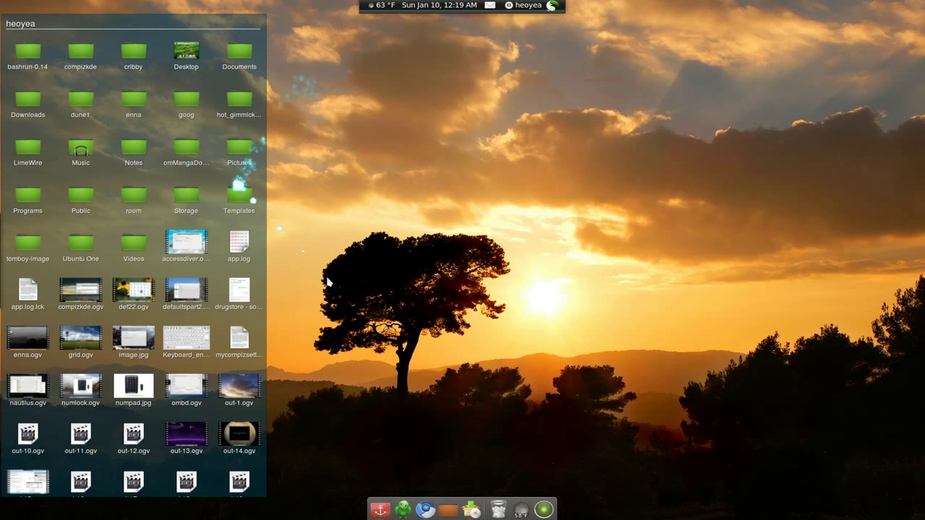
# Step: Make the FolderView widget sticky in its window settings
pyautogui.press('super+e')
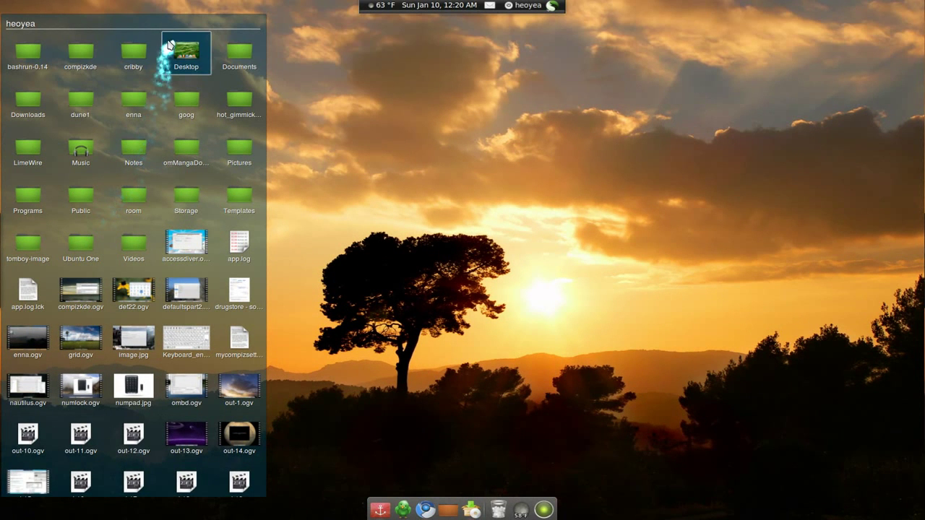
pyautogui.rightClick(164, 25)
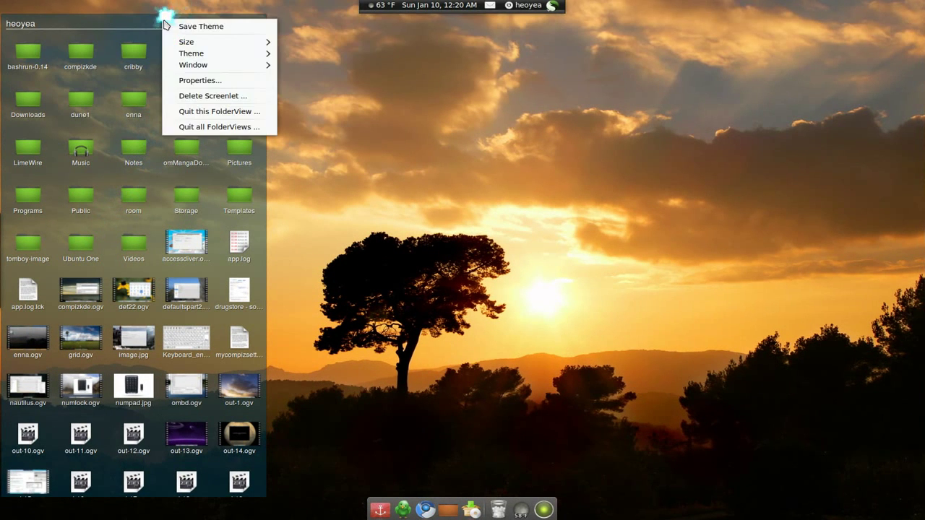
pyautogui.moveTo(191, 67)
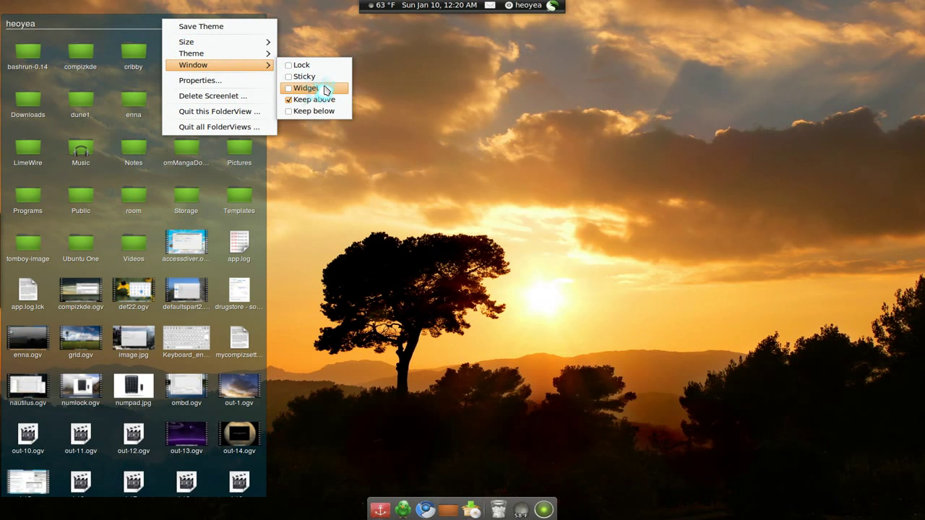
pyautogui.click(308, 77)
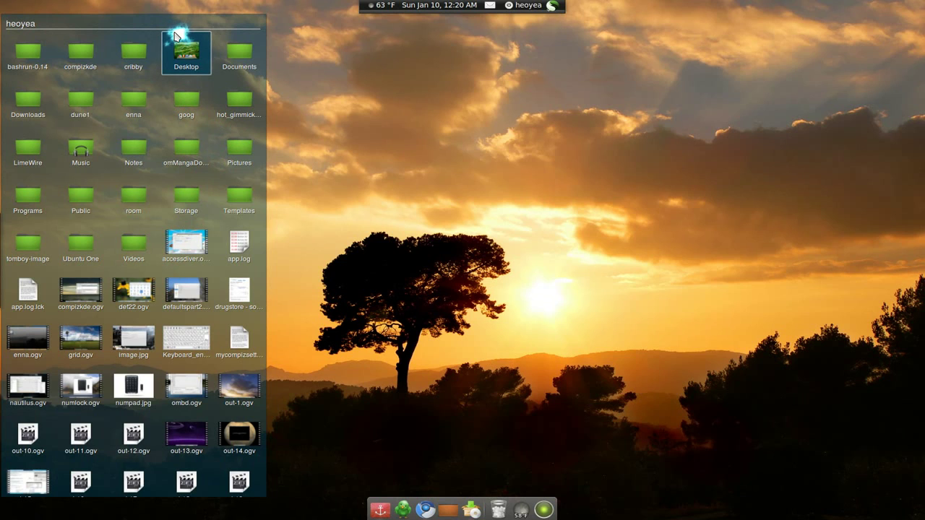
# Step: Open the FolderView widget's properties and set its folder path to Videos in the folder options
pyautogui.moveTo(175, 36)
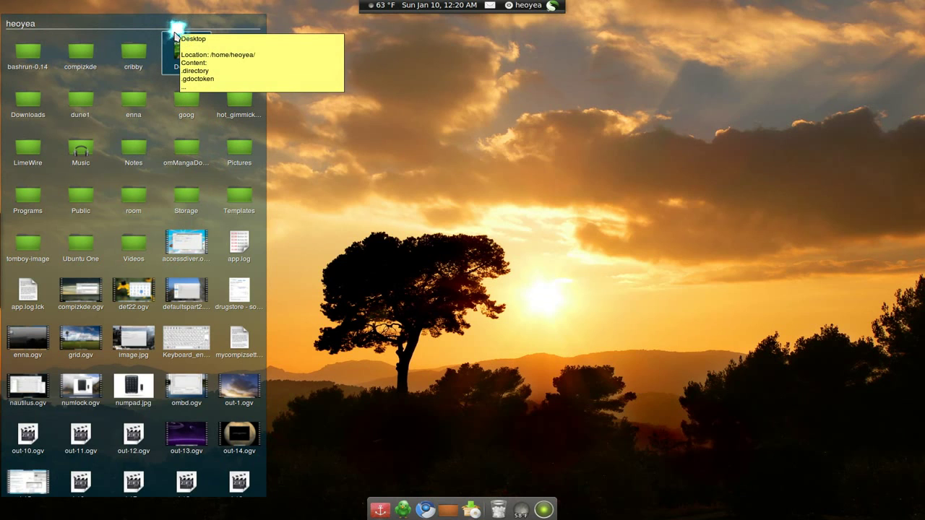
pyautogui.rightClick(175, 17)
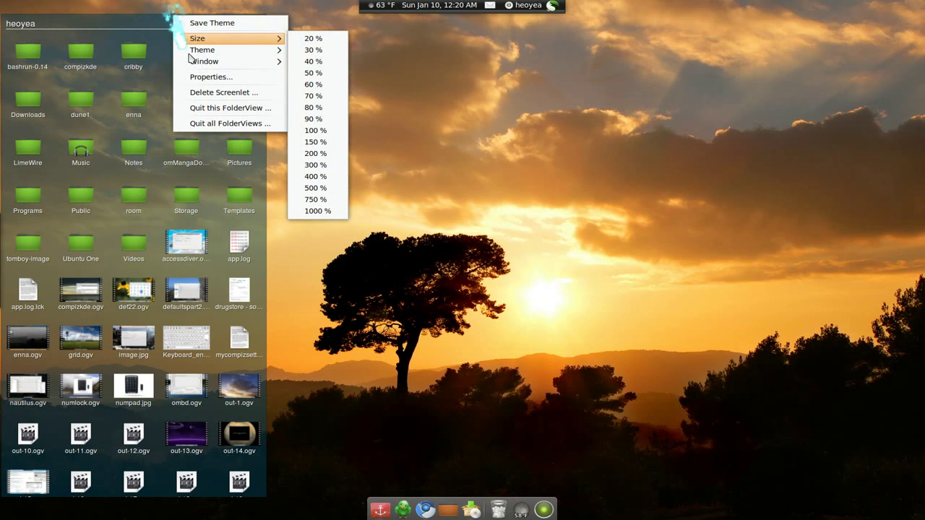
pyautogui.click(192, 76)
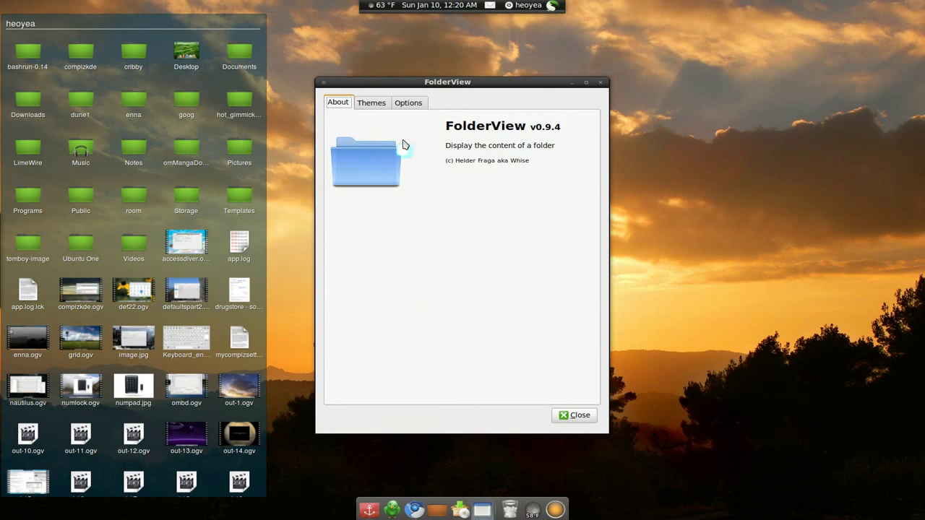
pyautogui.moveTo(442, 82); pyautogui.dragTo(537, 83)
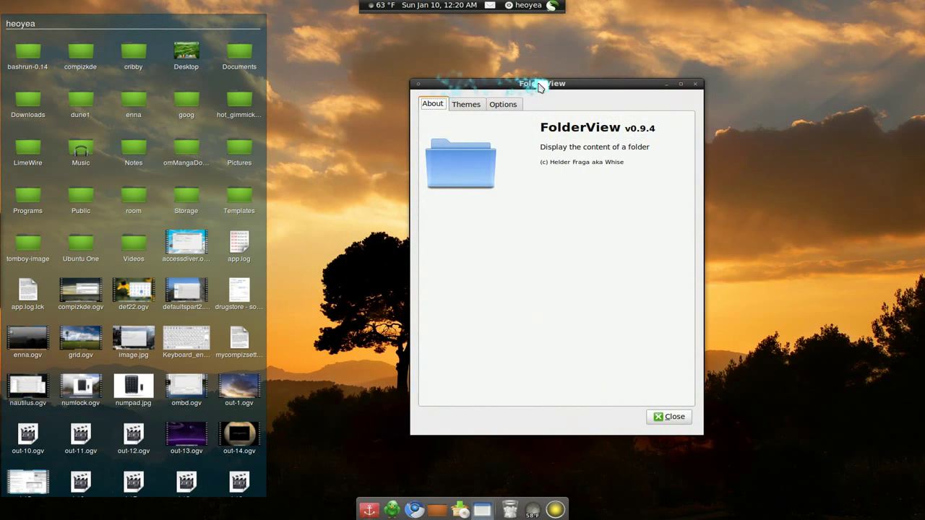
pyautogui.click(499, 105)
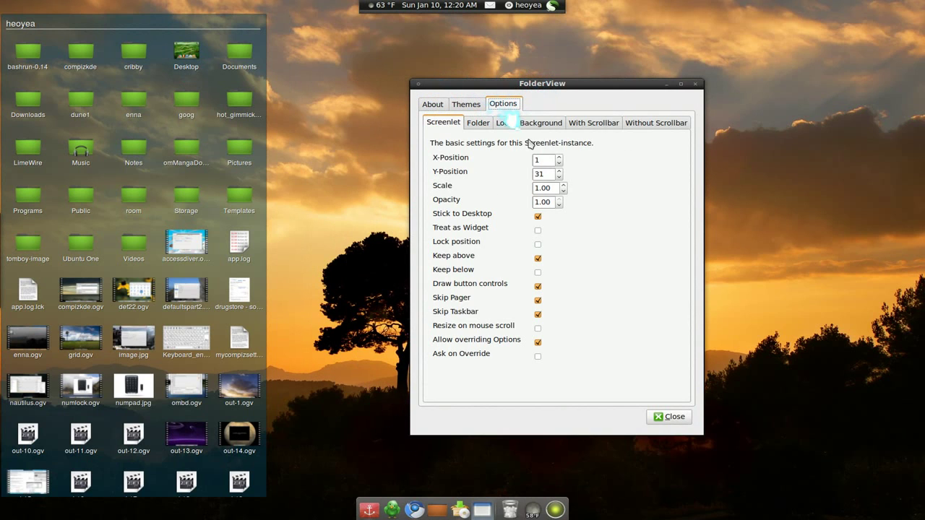
pyautogui.click(476, 124)
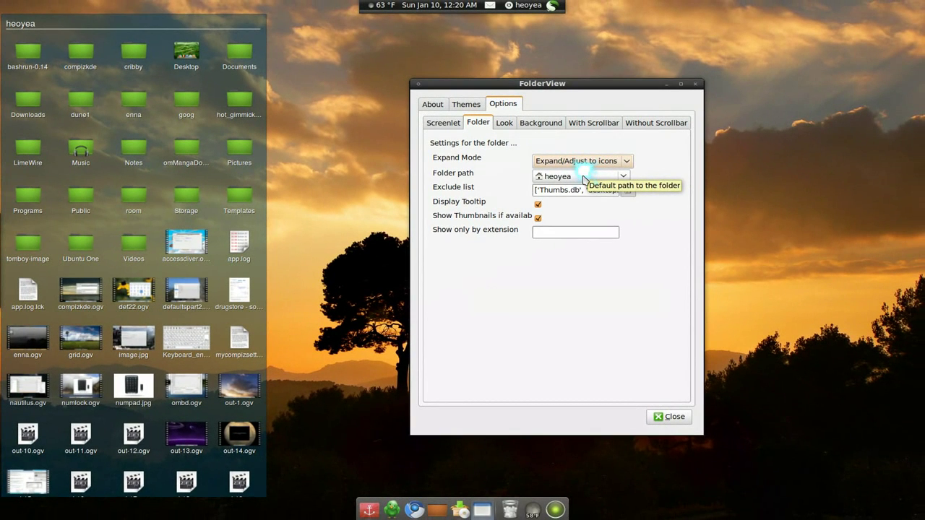
pyautogui.click(586, 180)
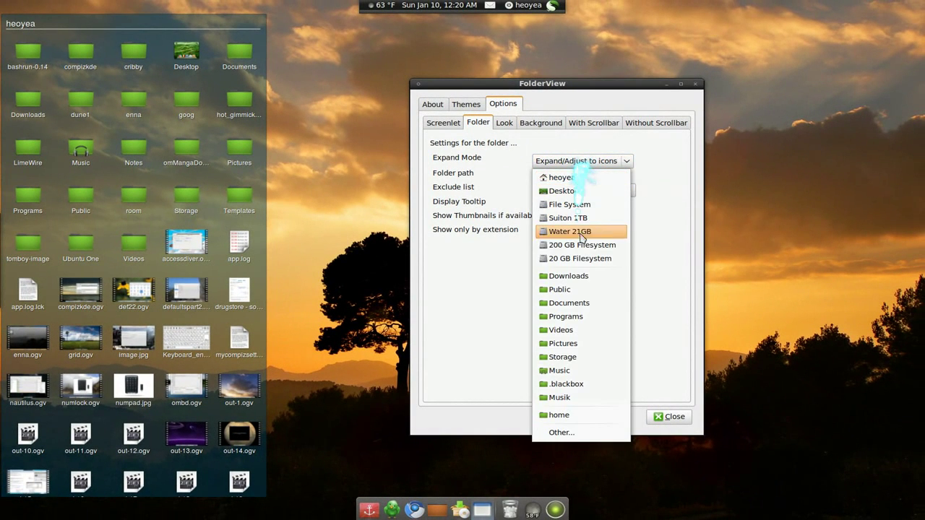
pyautogui.click(567, 332)
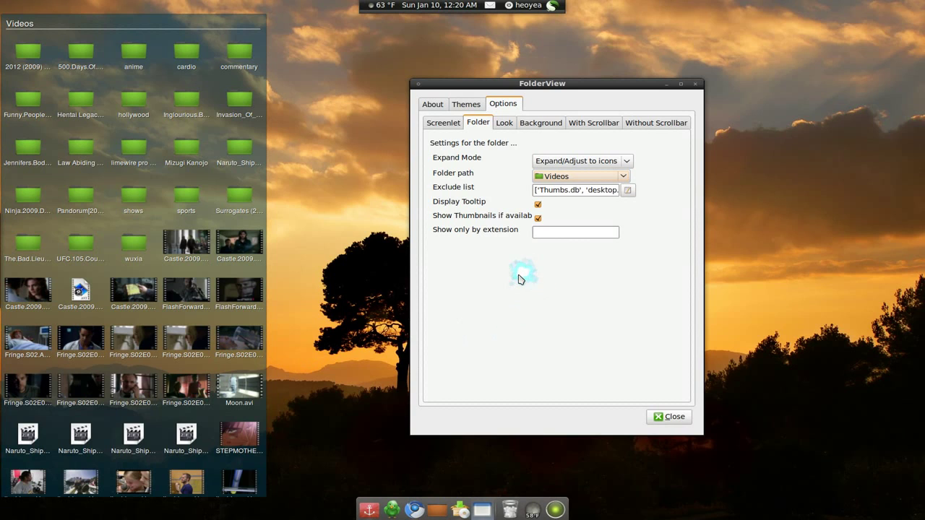
# Step: Examine the available expand directions in the FolderView options that apply without a scrollbar
pyautogui.click(668, 123)
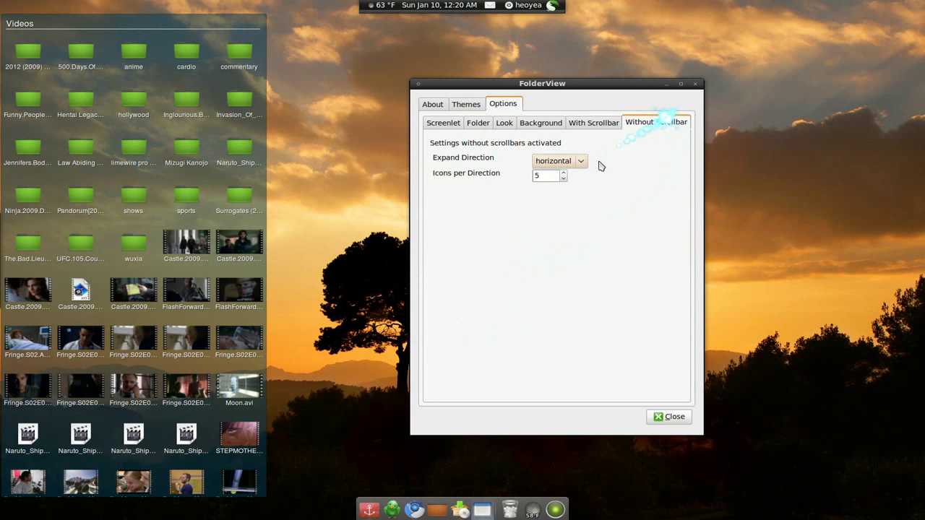
pyautogui.click(582, 167)
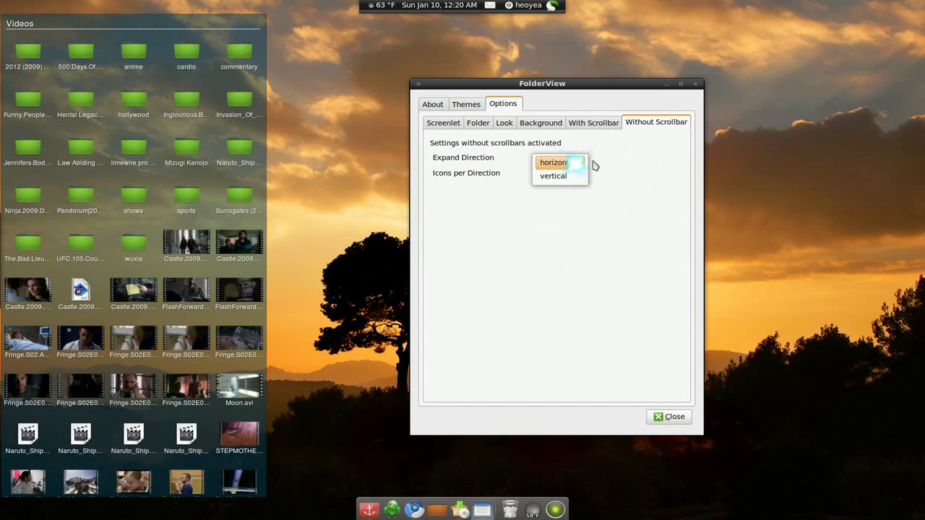
pyautogui.click(594, 166)
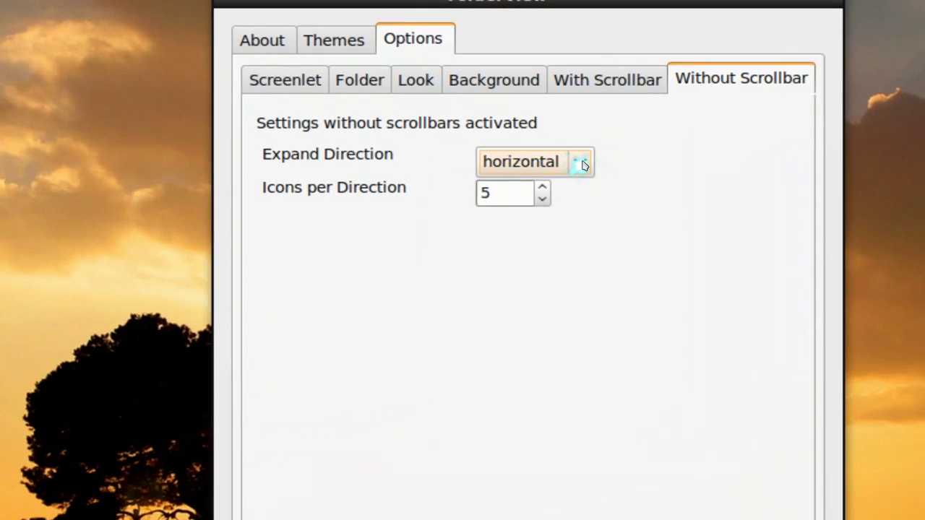
pyautogui.click(582, 163)
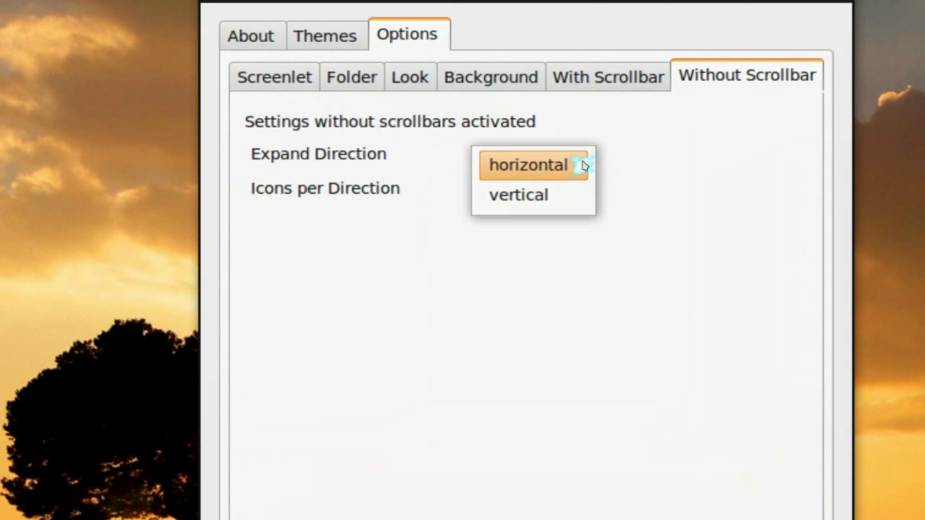
pyautogui.click(629, 163)
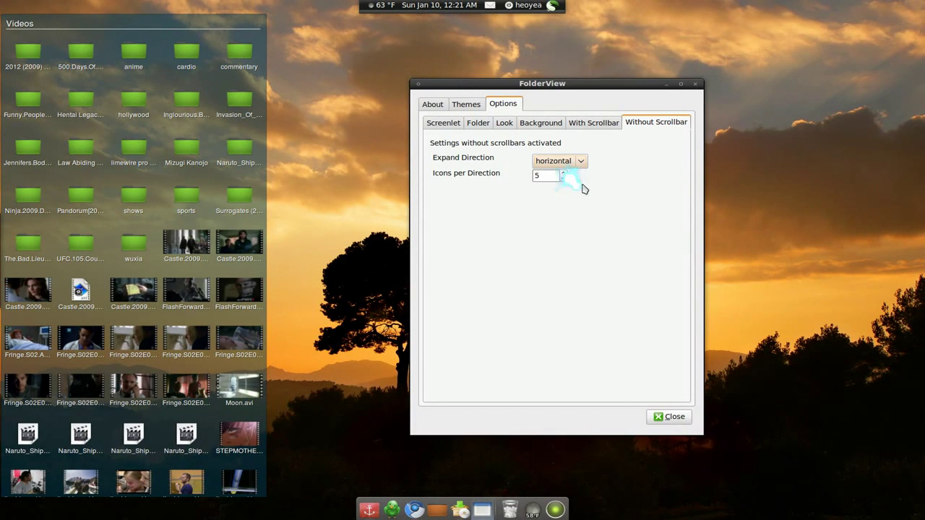
# Step: Set the folder's expand mode to Use a scrollbar in the FolderView options
pyautogui.click(478, 124)
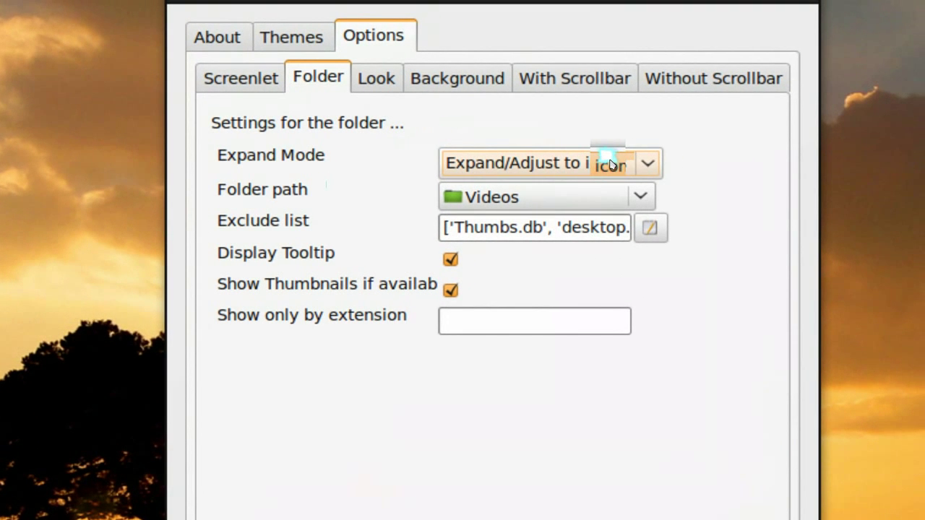
pyautogui.click(610, 165)
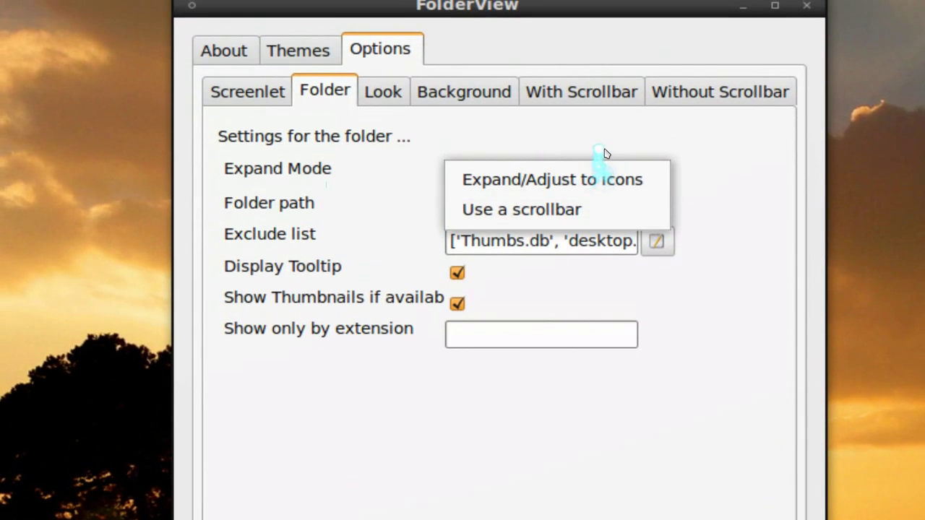
pyautogui.click(598, 132)
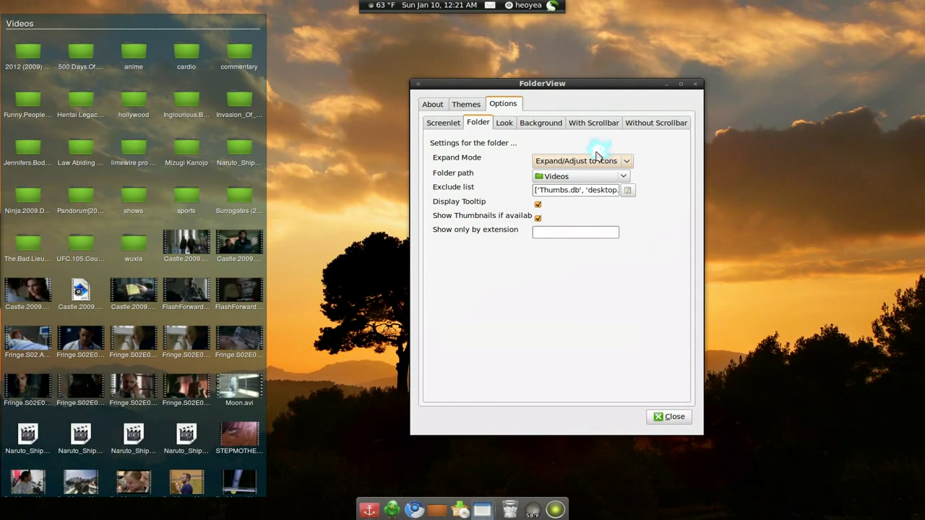
pyautogui.click(595, 159)
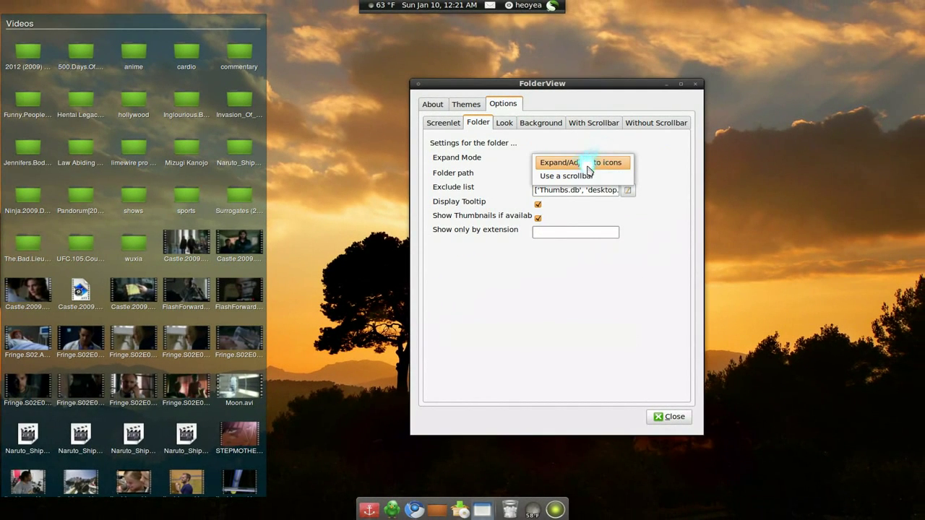
pyautogui.click(587, 176)
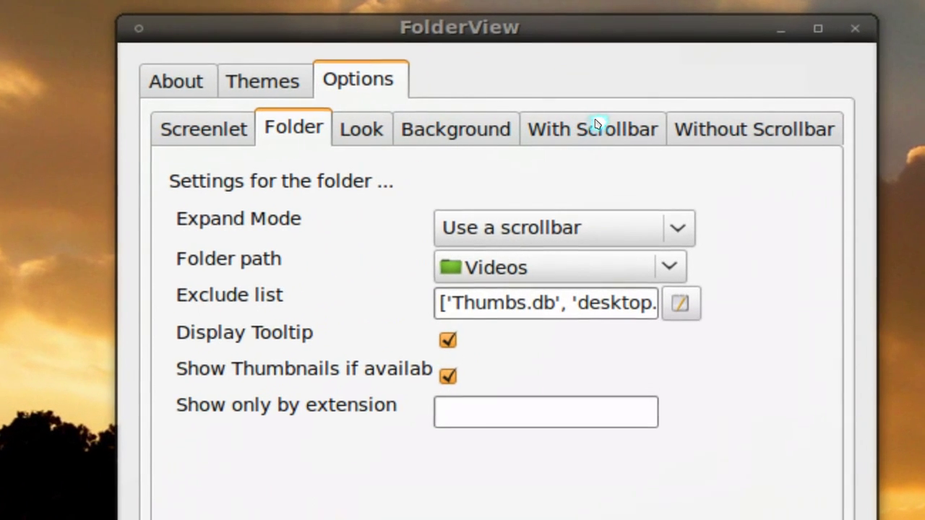
# Step: In the settings for scrollbar mode, set icons per column to 5 and icons per row to 5
pyautogui.click(597, 124)
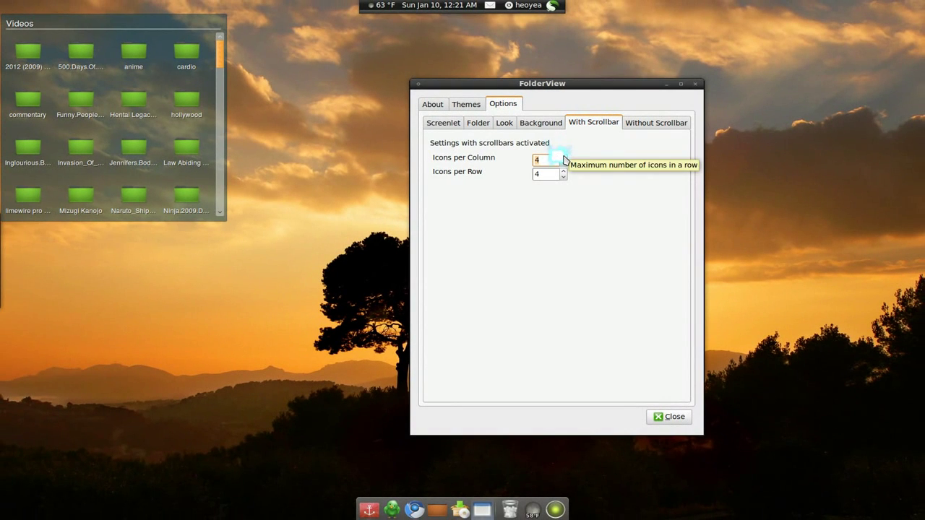
pyautogui.click(564, 157)
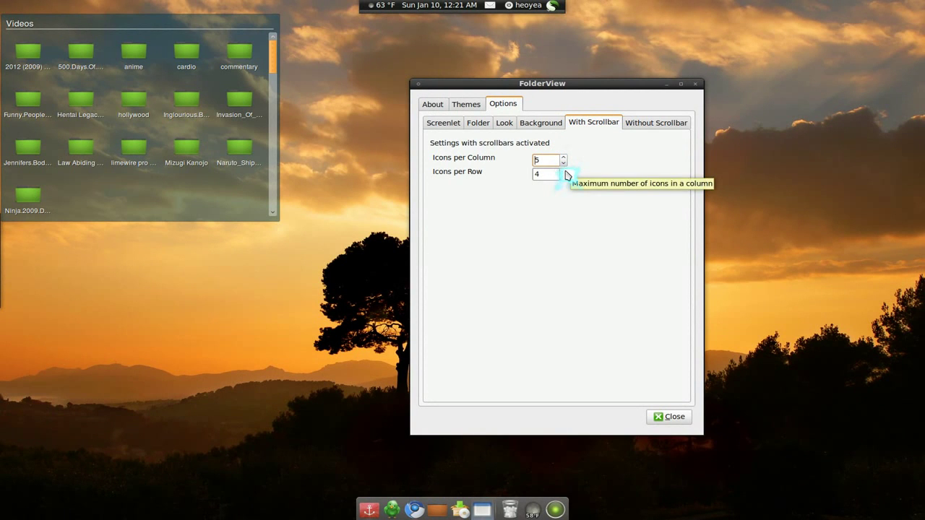
pyautogui.click(564, 172)
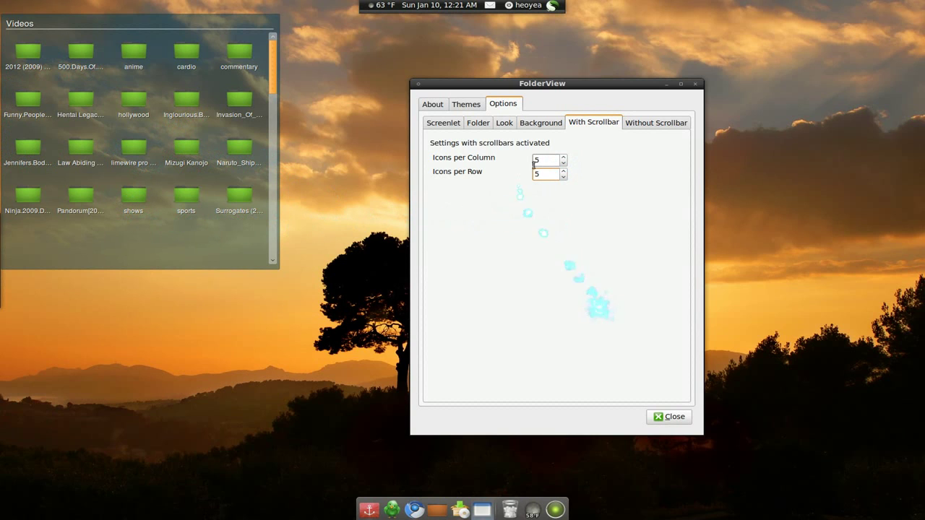
# Step: Review the widget's background and look options, and close the FolderView properties
pyautogui.click(543, 124)
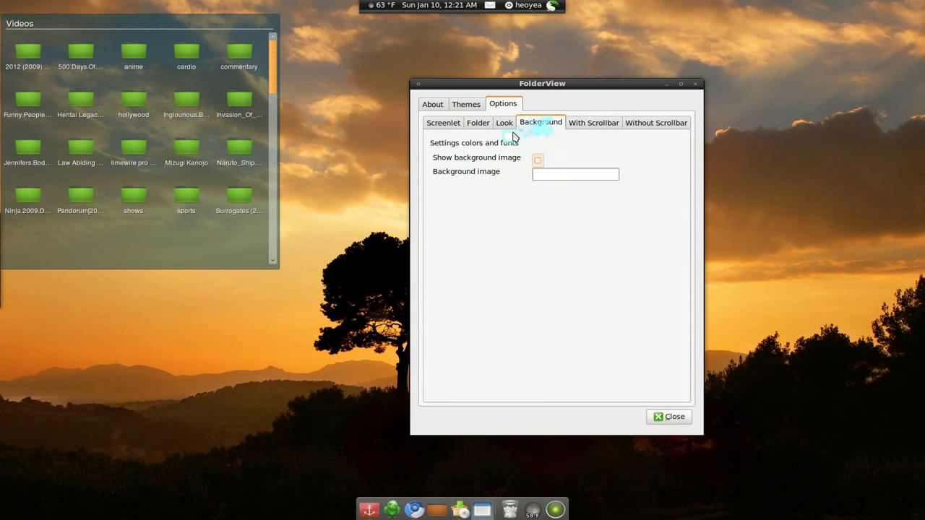
pyautogui.click(505, 123)
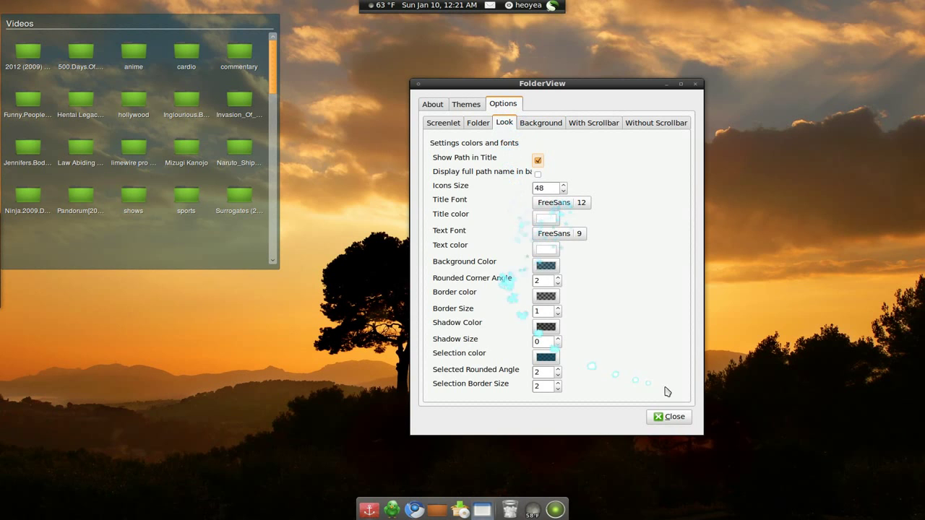
pyautogui.click(659, 417)
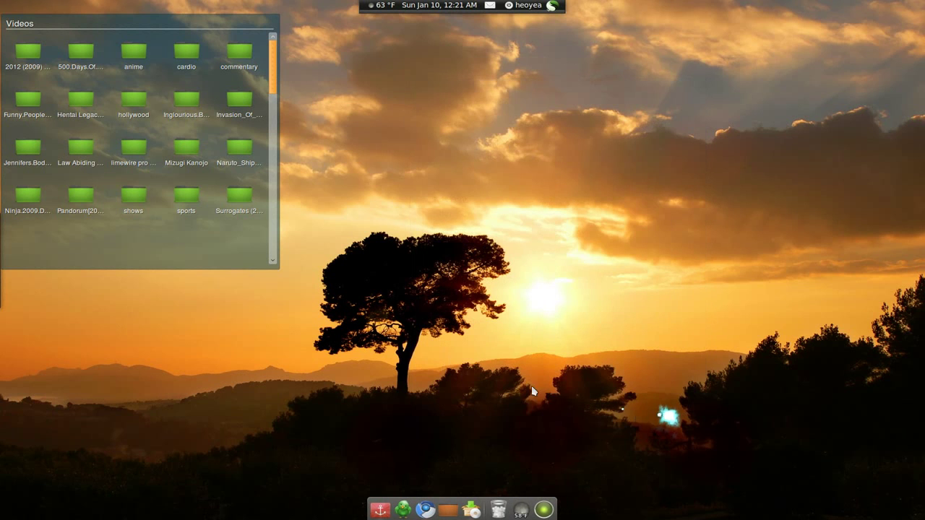
# Step: Browse through the contents of the Videos folder inside the FolderView widget on the desktop
pyautogui.click(153, 152)
pyautogui.scroll(-5, 190, 153)
pyautogui.press('BackSpace')
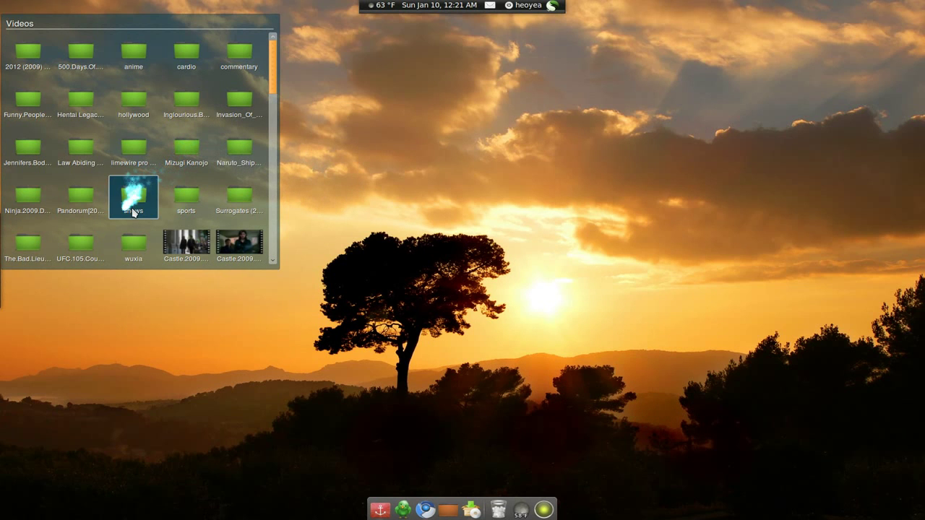
pyautogui.hotkey('alt', 'Right')
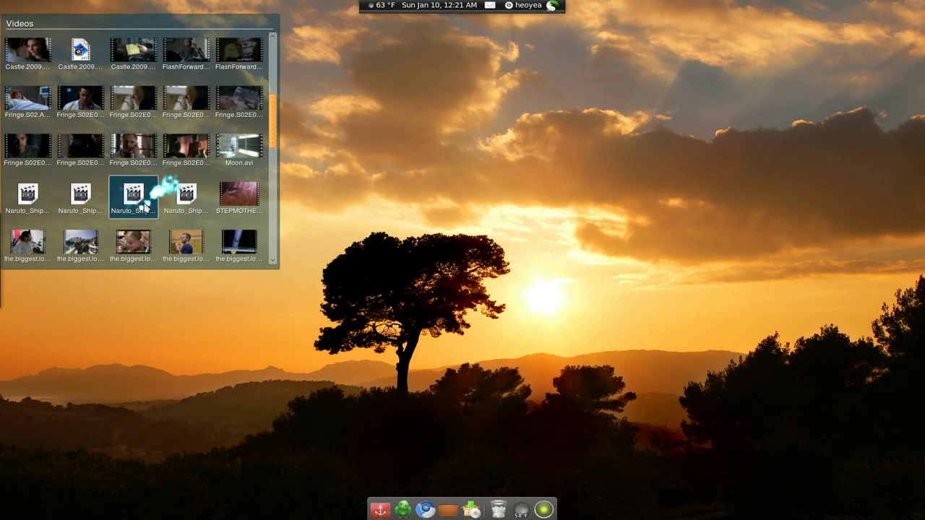